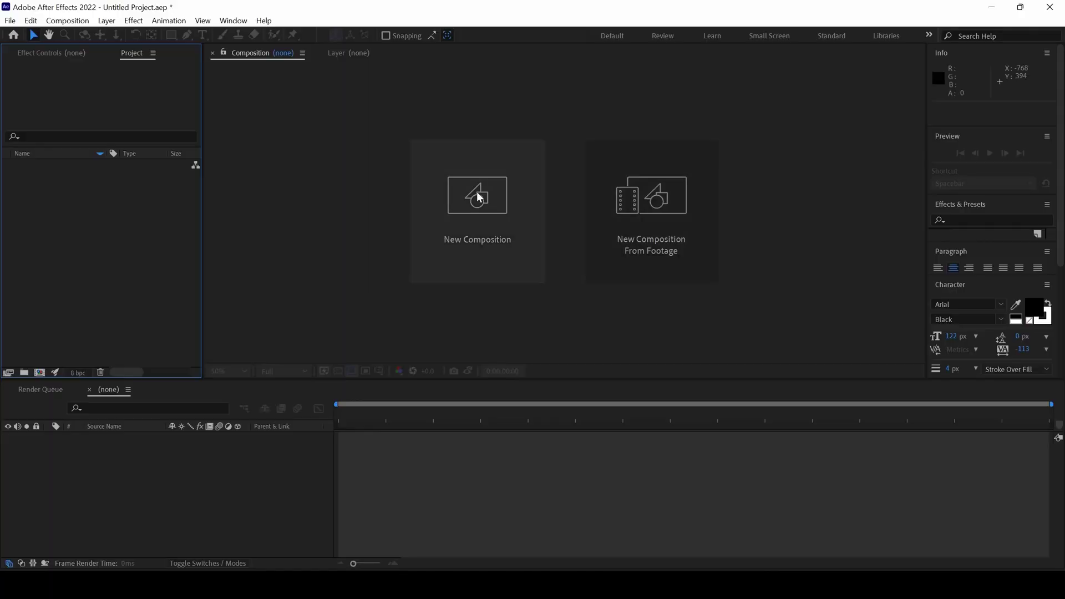
# Step: Create a new 1920×1080, 29.97 fps composition named 'Loops'
pyautogui.click(469, 207)
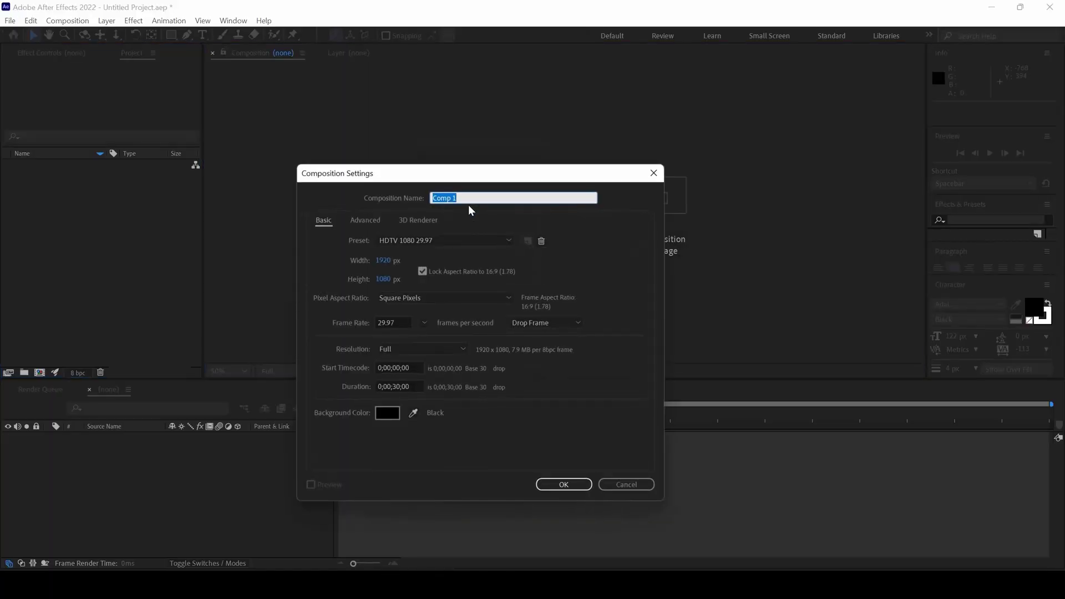
pyautogui.write('Loops')
pyautogui.press('Return')
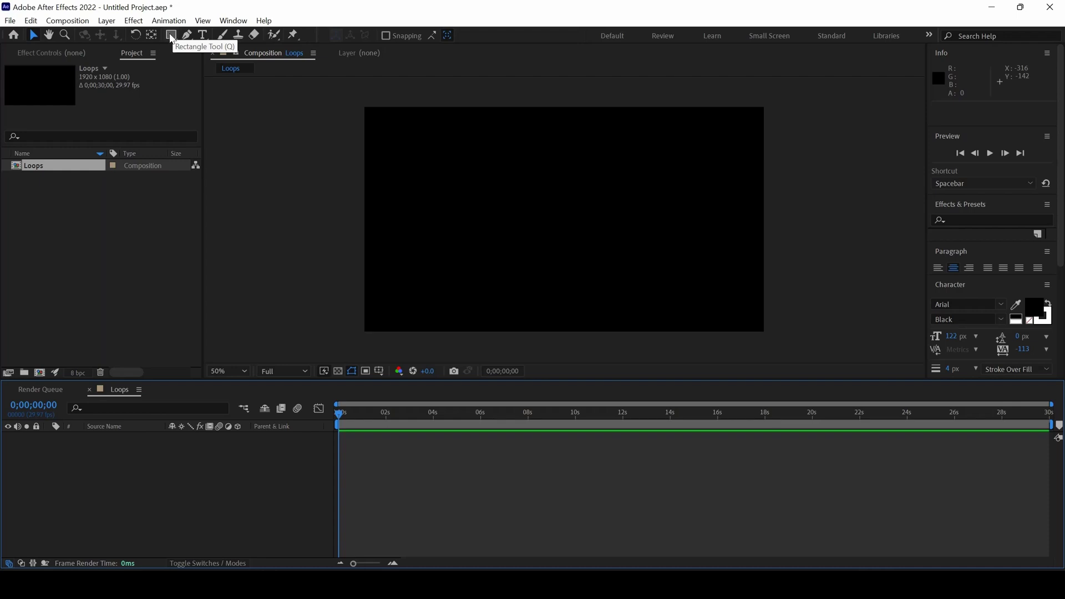
# Step: Add a composition-filling star shape with no fill and a white stroke outline
pyautogui.moveTo(172, 38)
pyautogui.mouseDown()
pyautogui.moveTo(203, 62)
pyautogui.moveTo(214, 90)
pyautogui.mouseUp()
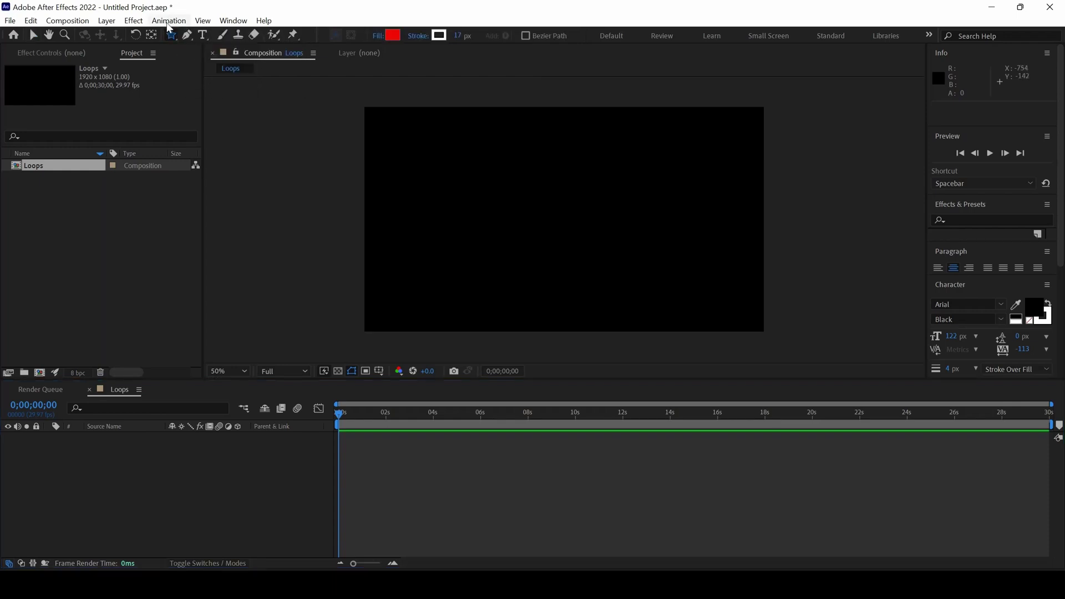
pyautogui.doubleClick(172, 35)
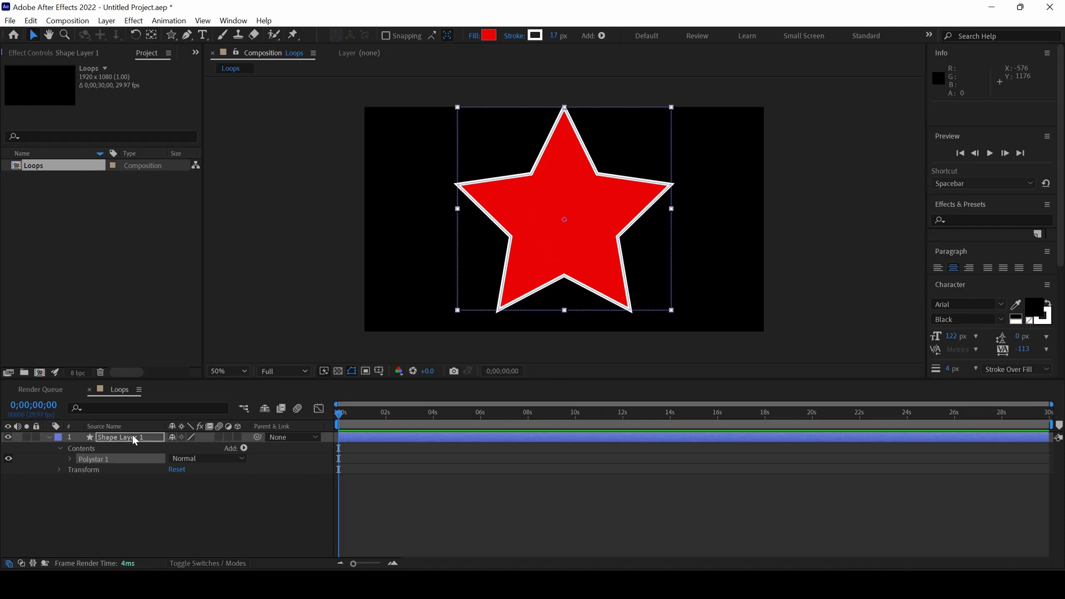
pyautogui.click(474, 36)
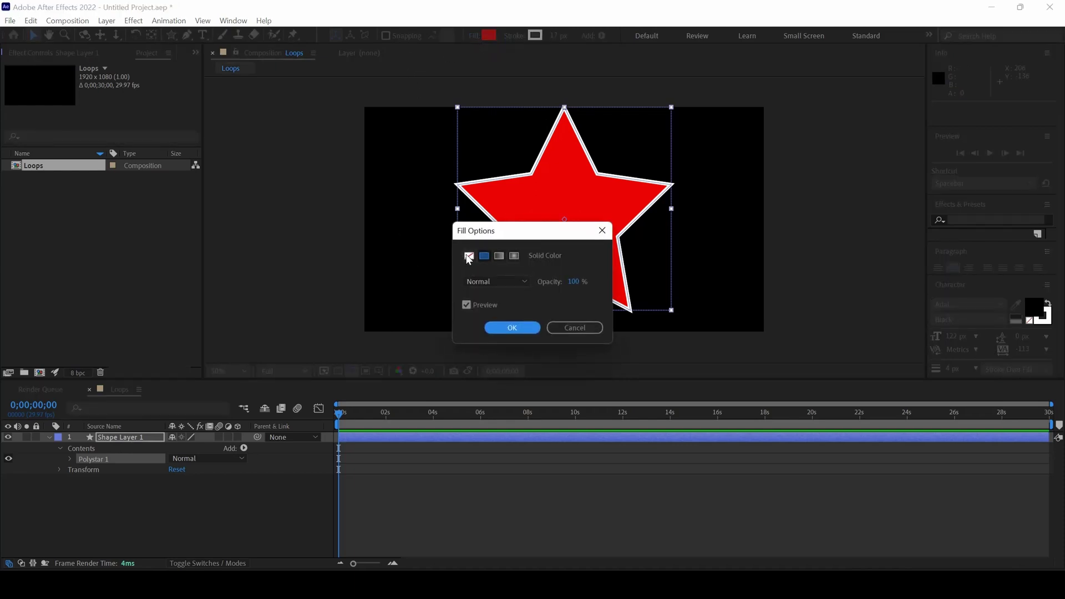
pyautogui.click(469, 256)
pyautogui.click(510, 328)
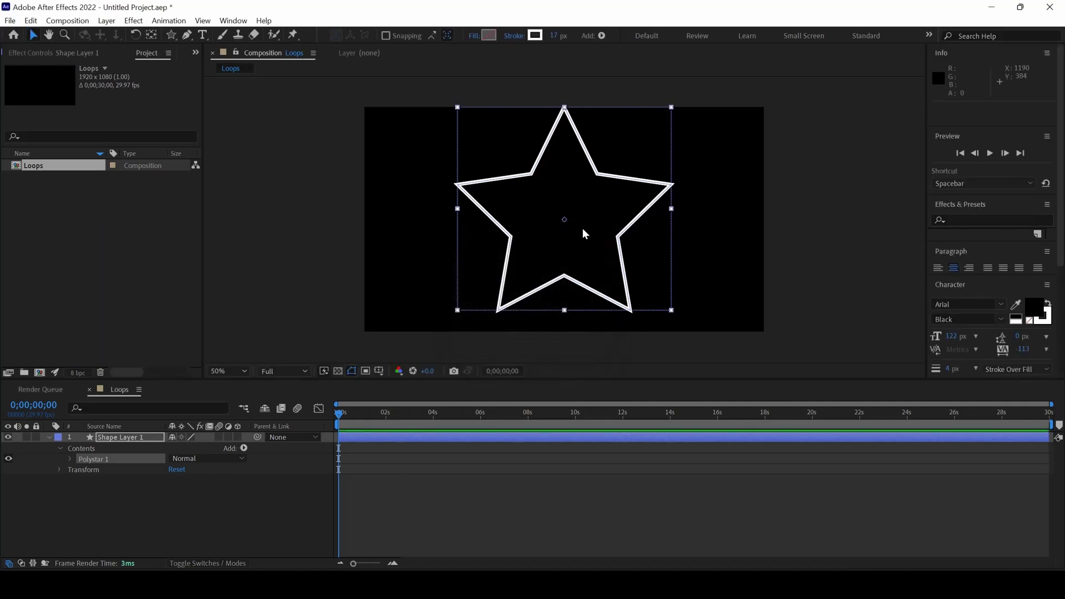
pyautogui.click(521, 38)
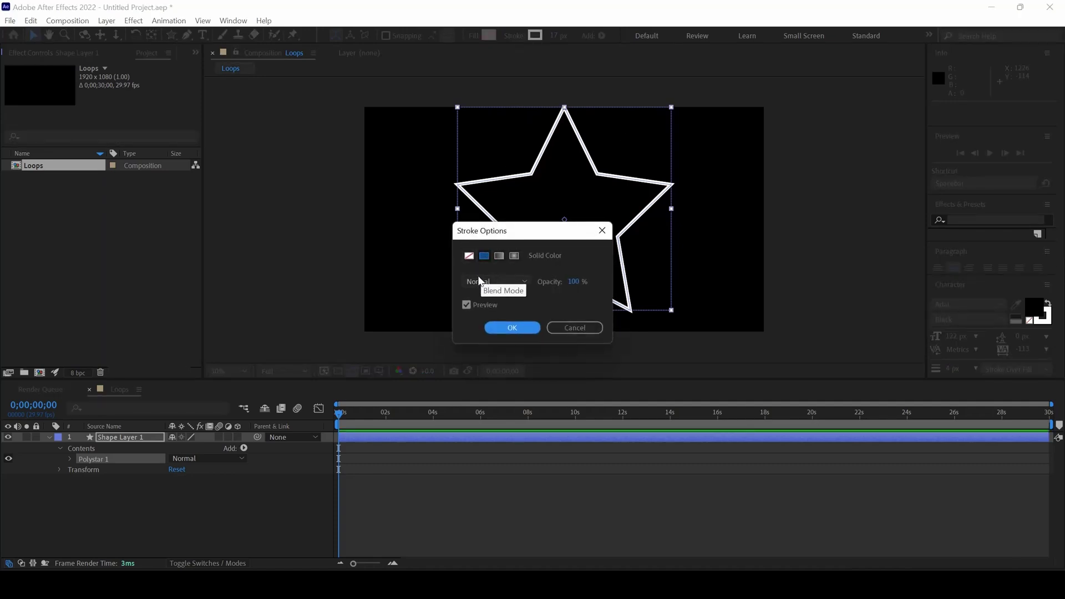
pyautogui.click(512, 328)
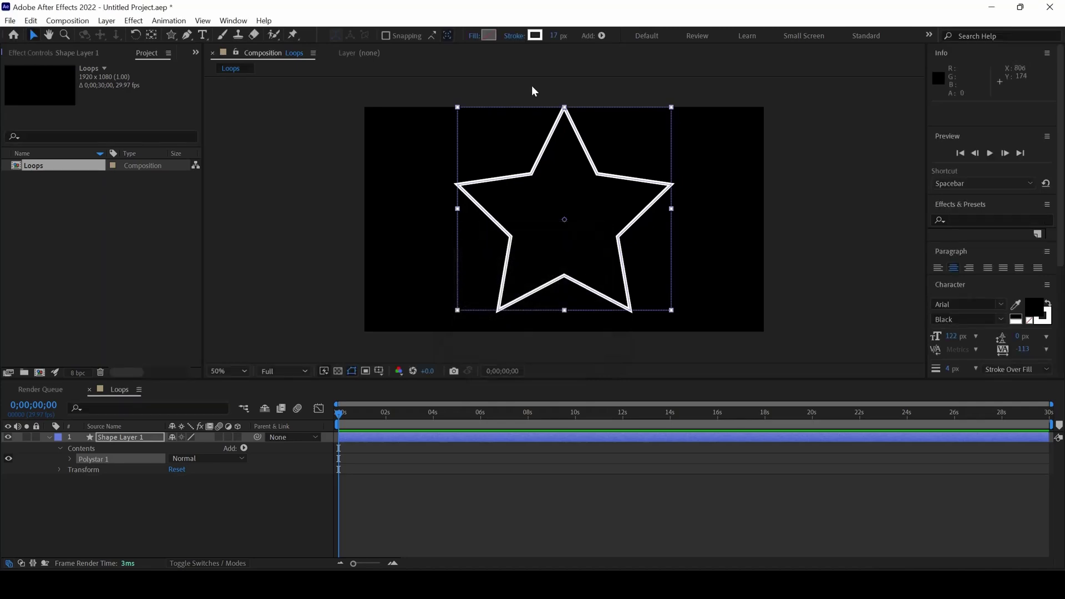
# Step: Set the star's stroke width to 20 px and centre it vertically in the composition
pyautogui.click(552, 37)
pyautogui.write('20')
pyautogui.press('Return')
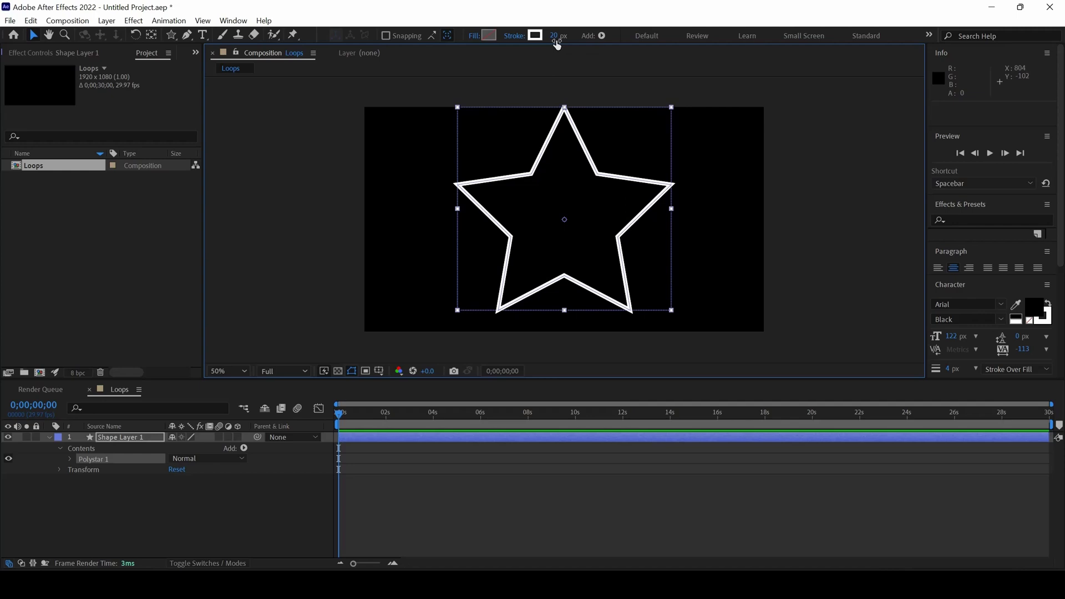
pyautogui.click(233, 21)
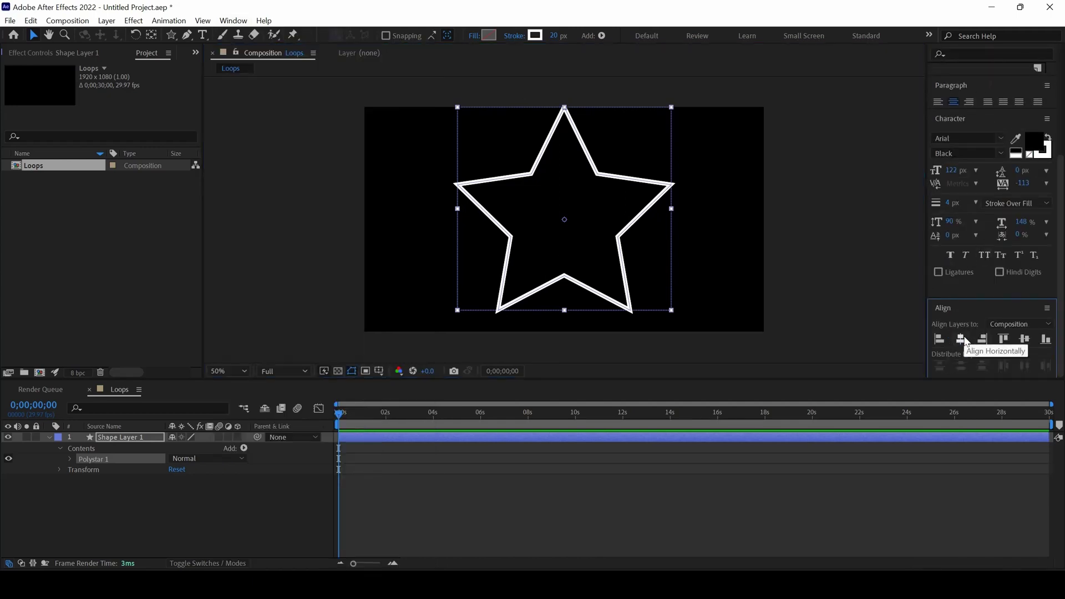
pyautogui.click(1023, 339)
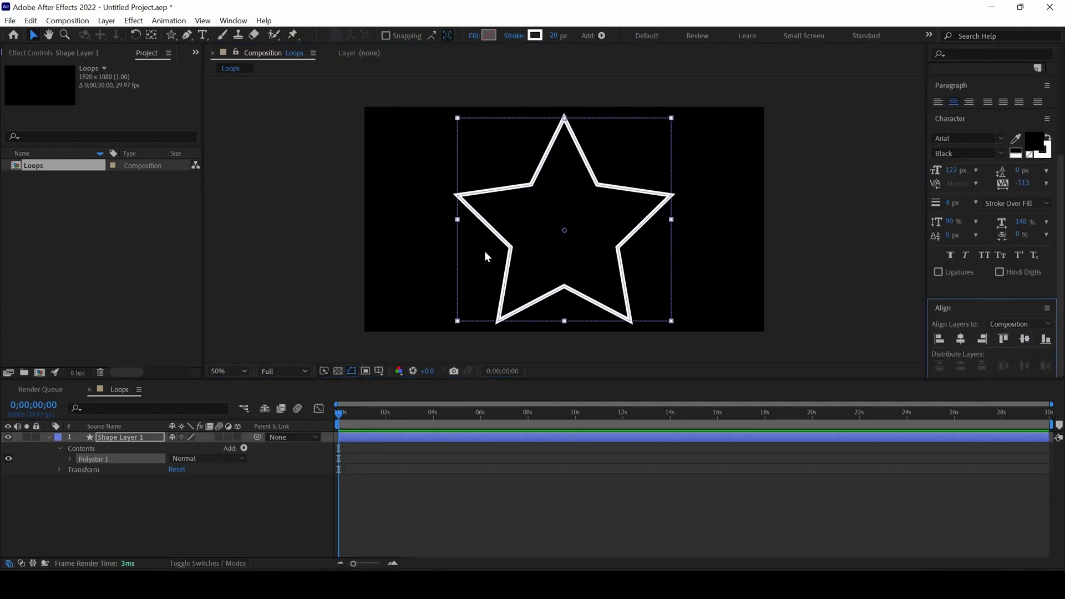
# Step: Add a Repeater to the star shape layer's contents
pyautogui.click(52, 438)
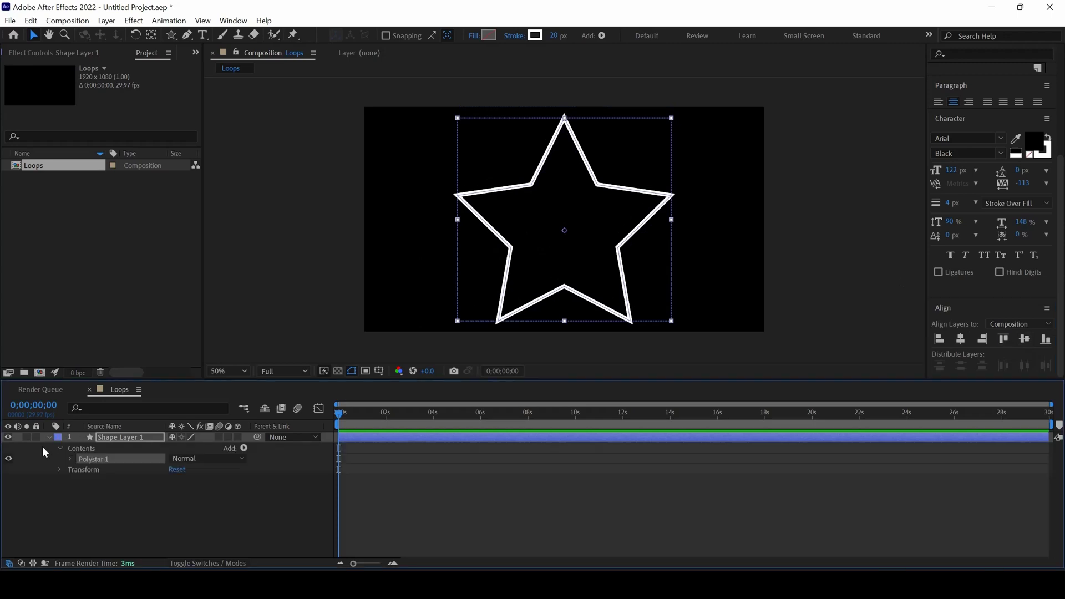
pyautogui.click(244, 448)
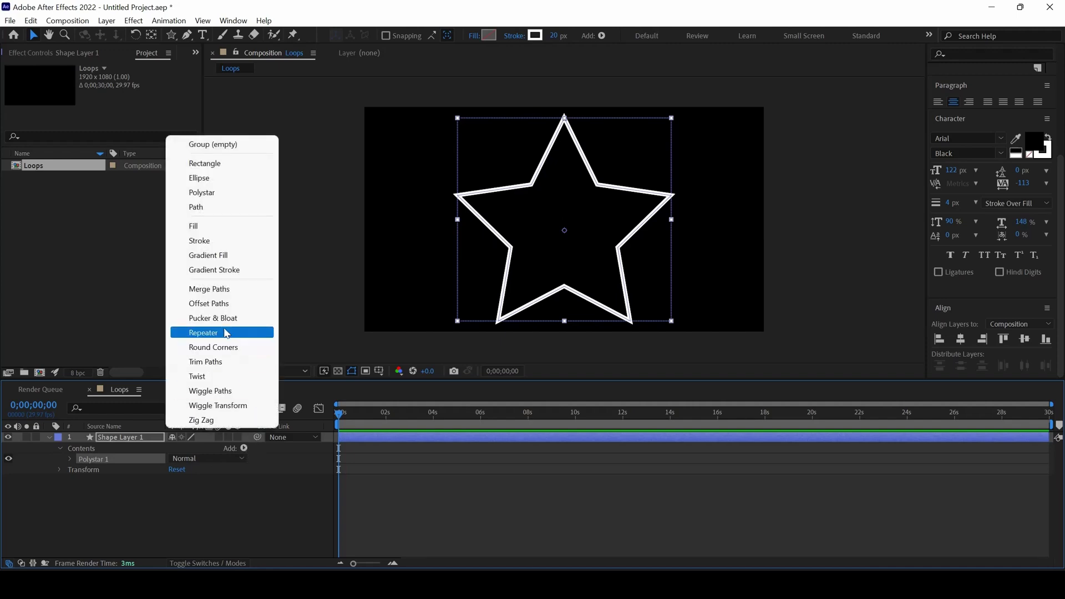
pyautogui.click(198, 334)
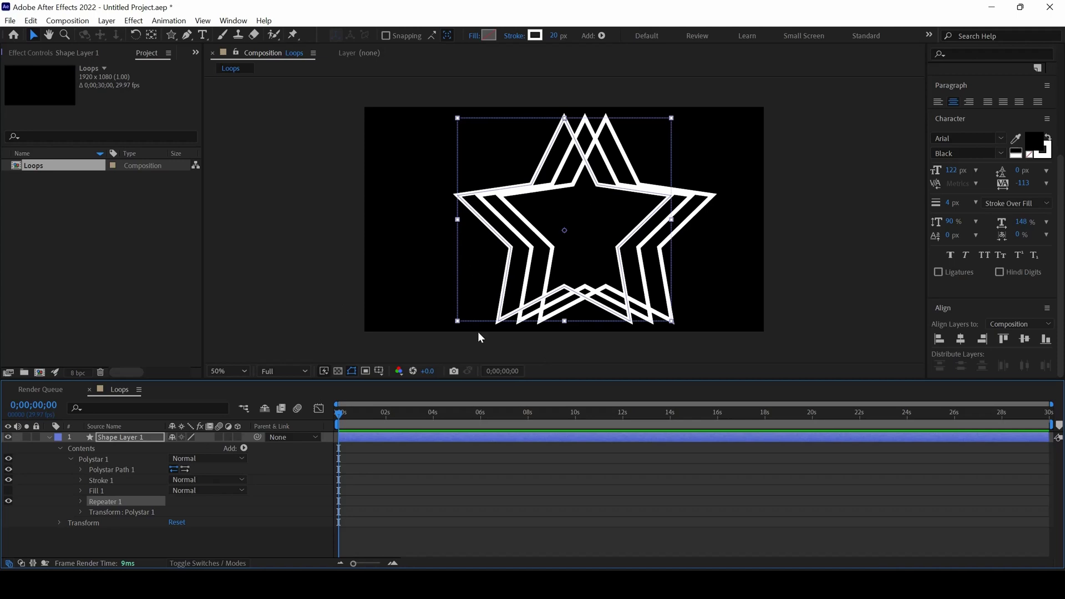
# Step: Set the Repeater's Copies to 40
pyautogui.click(81, 502)
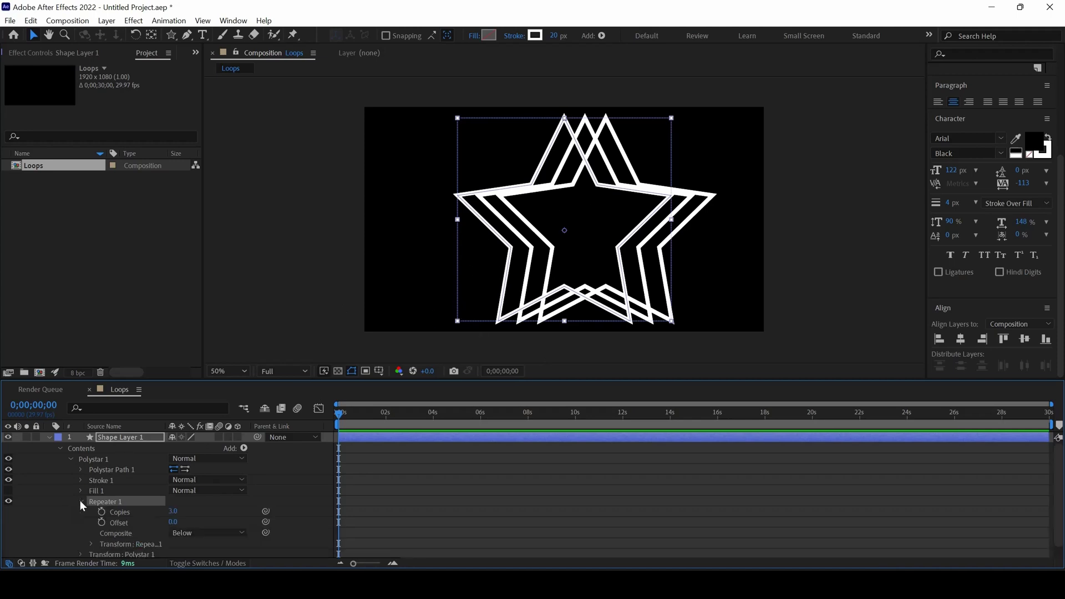
pyautogui.click(173, 500)
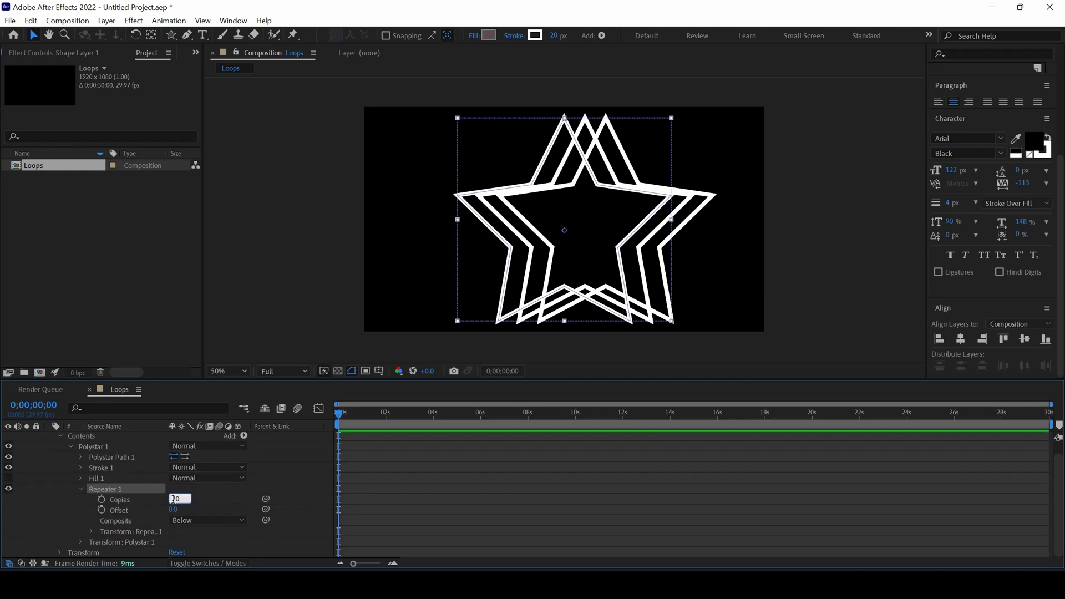
pyautogui.write('20')
pyautogui.press('Return')
pyautogui.click(175, 500)
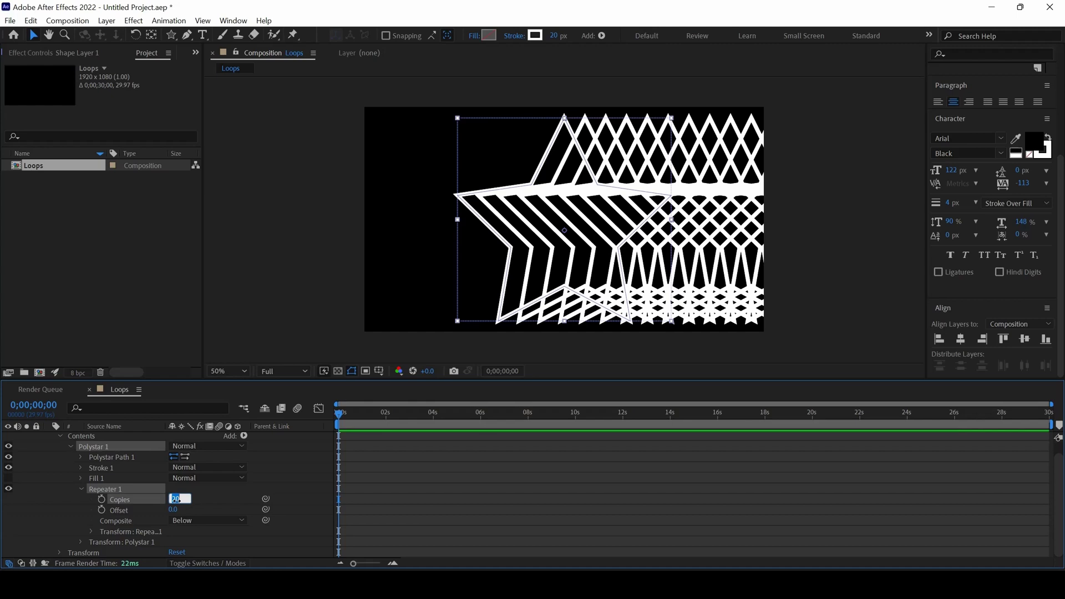
pyautogui.write('400')
pyautogui.press('Return')
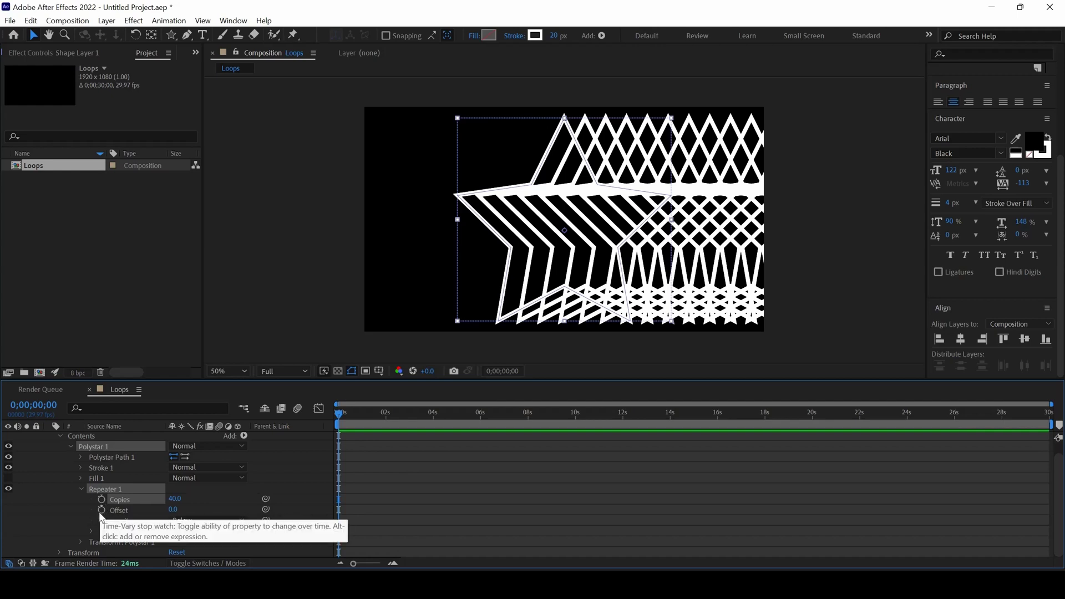
# Step: Drive the Repeater Offset with the expression time*-1
pyautogui.keyDown('alt'); pyautogui.click(101, 510); pyautogui.keyUp('alt')
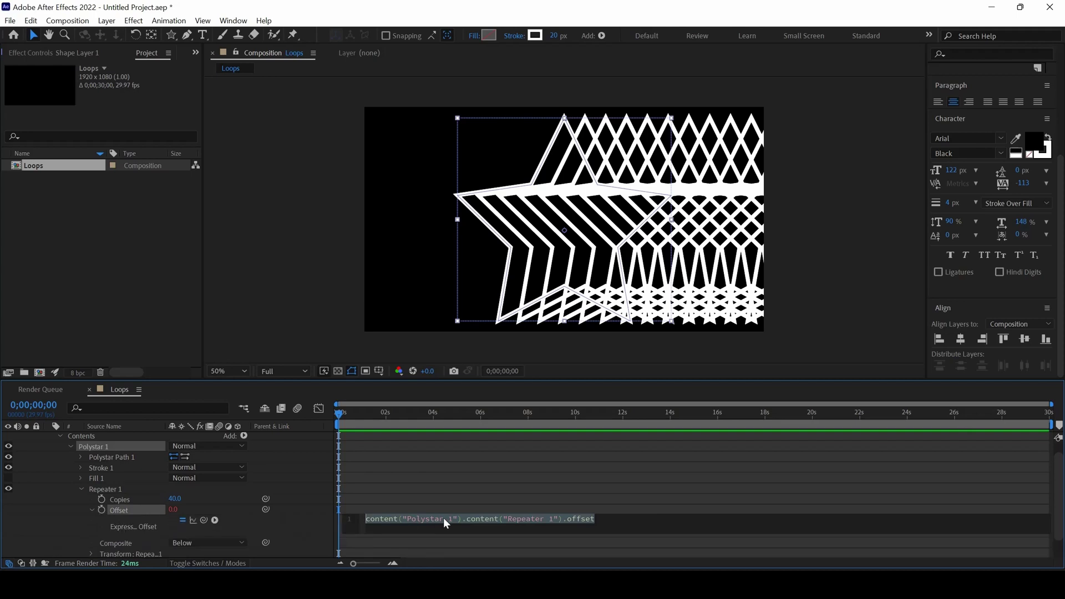
pyautogui.write('time*')
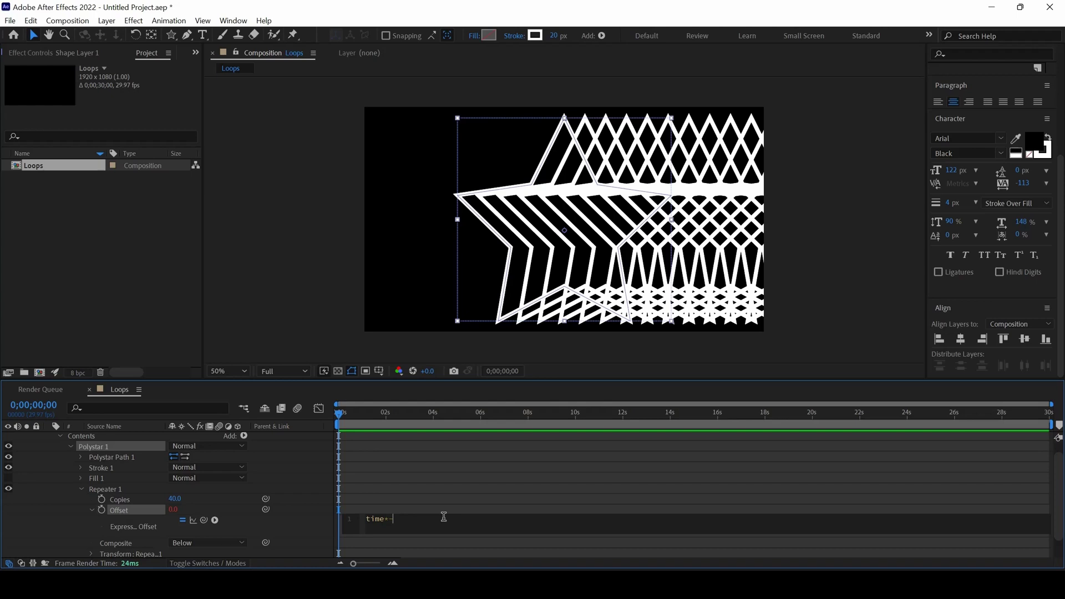
pyautogui.write('-1')
pyautogui.click(416, 489)
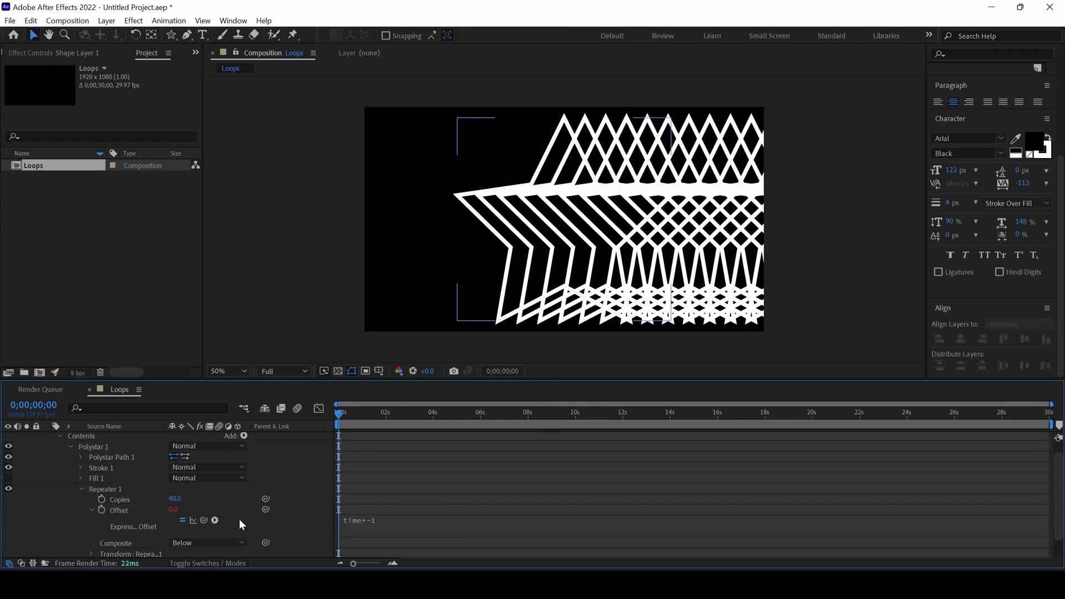
# Step: Set the Repeater transform's Position X to 0 so the copies stack
pyautogui.scroll(-2, 139, 492)
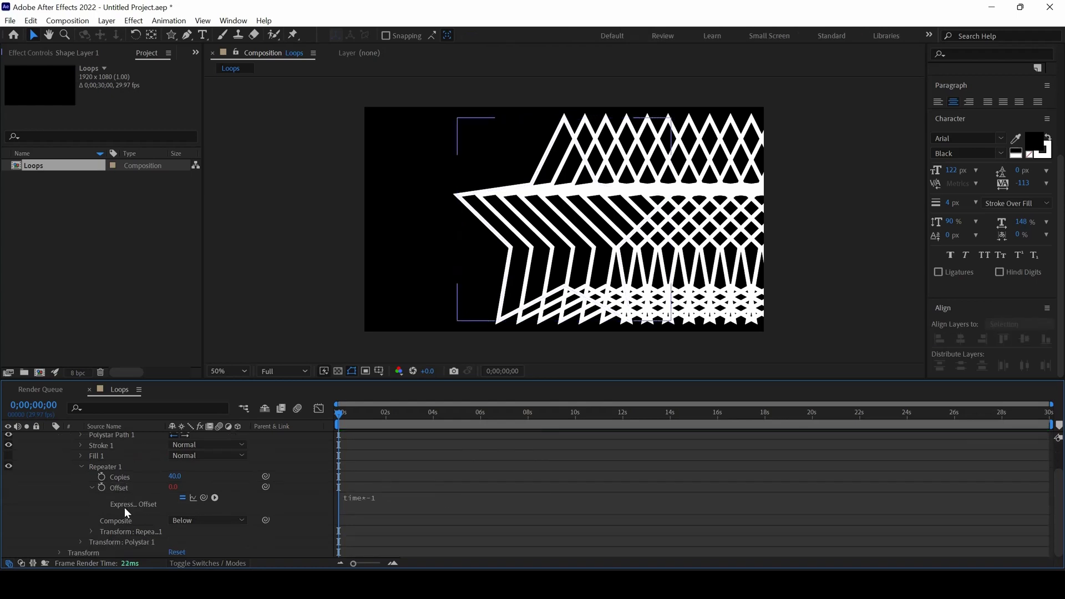
pyautogui.click(91, 531)
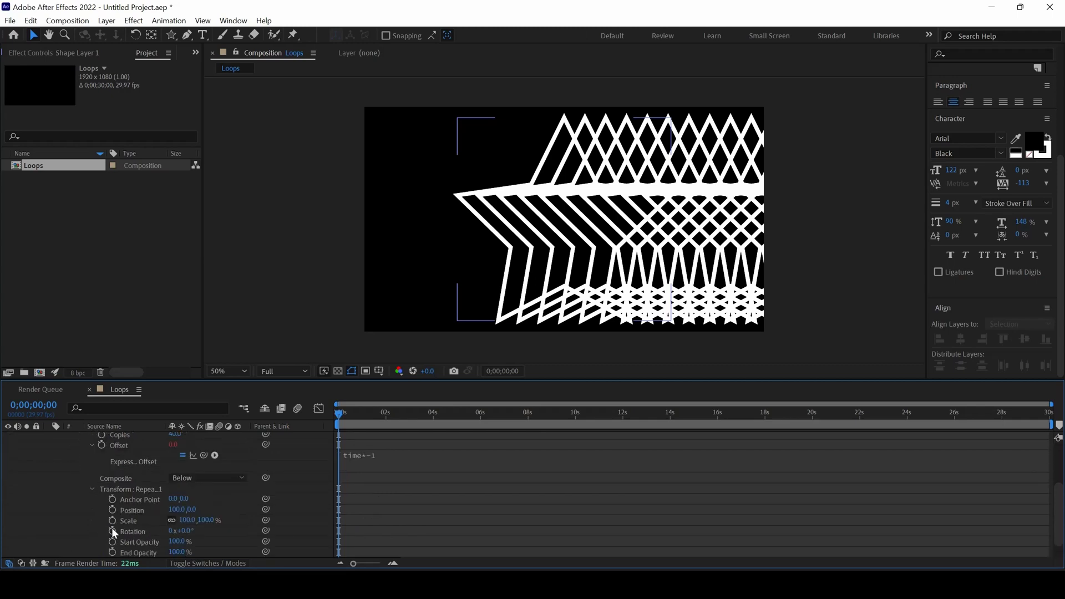
pyautogui.click(172, 510)
pyautogui.write('0')
pyautogui.press('Return')
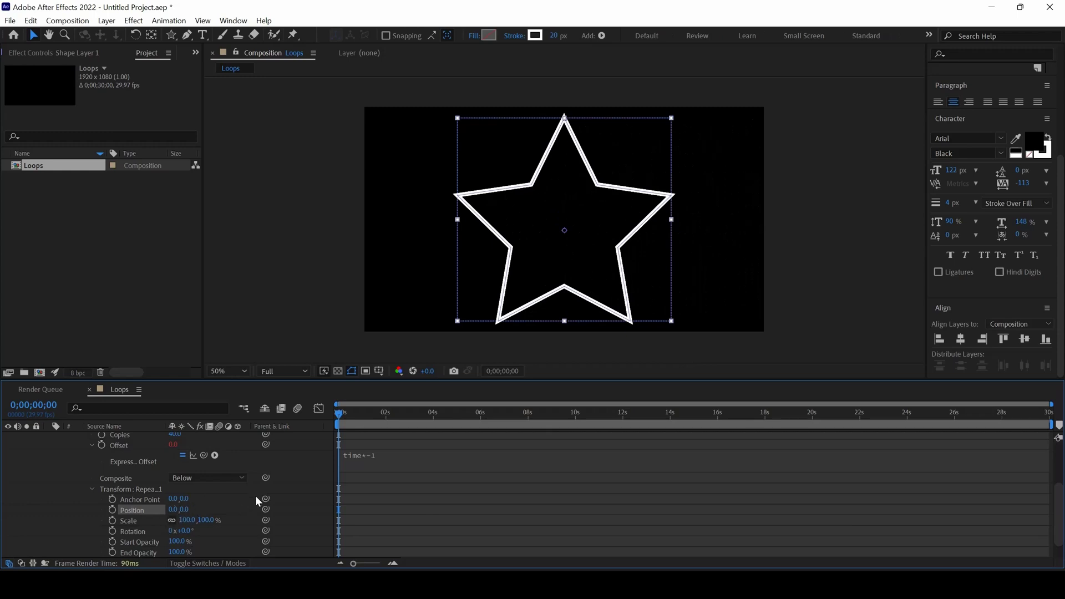
pyautogui.scroll(-1, 250, 495)
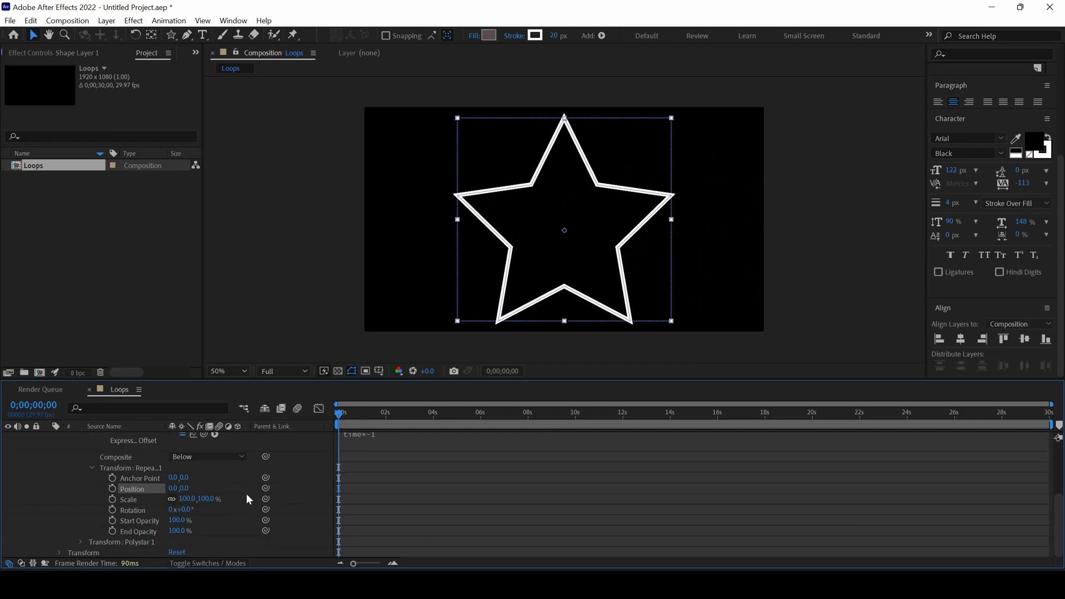
# Step: Add the expression time*2 to the Repeater Rotation
pyautogui.keyDown('alt'); pyautogui.click(111, 511); pyautogui.keyUp('alt')
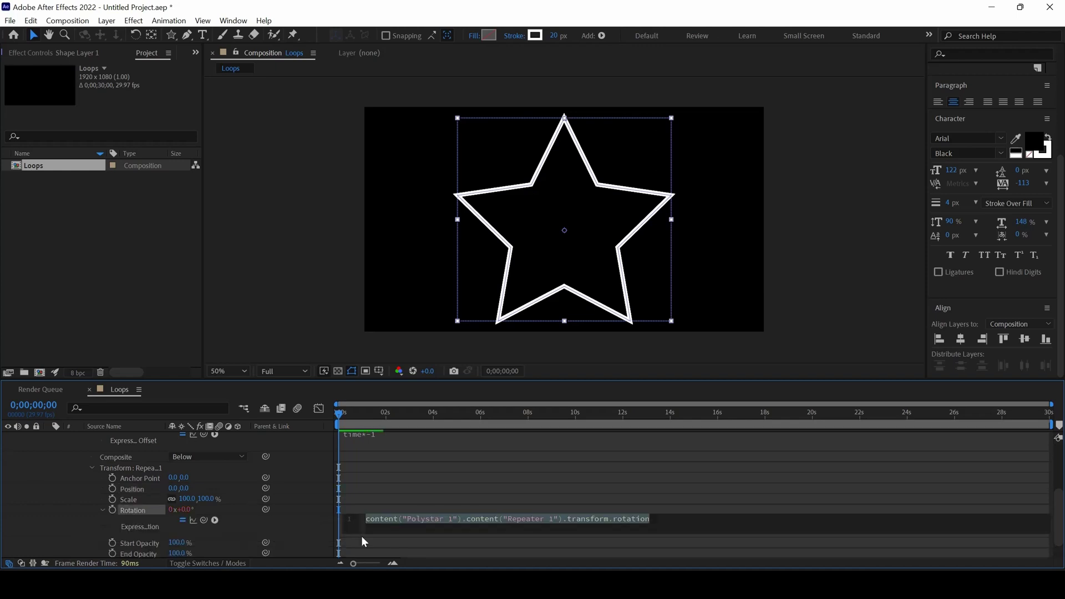
pyautogui.write('time*')
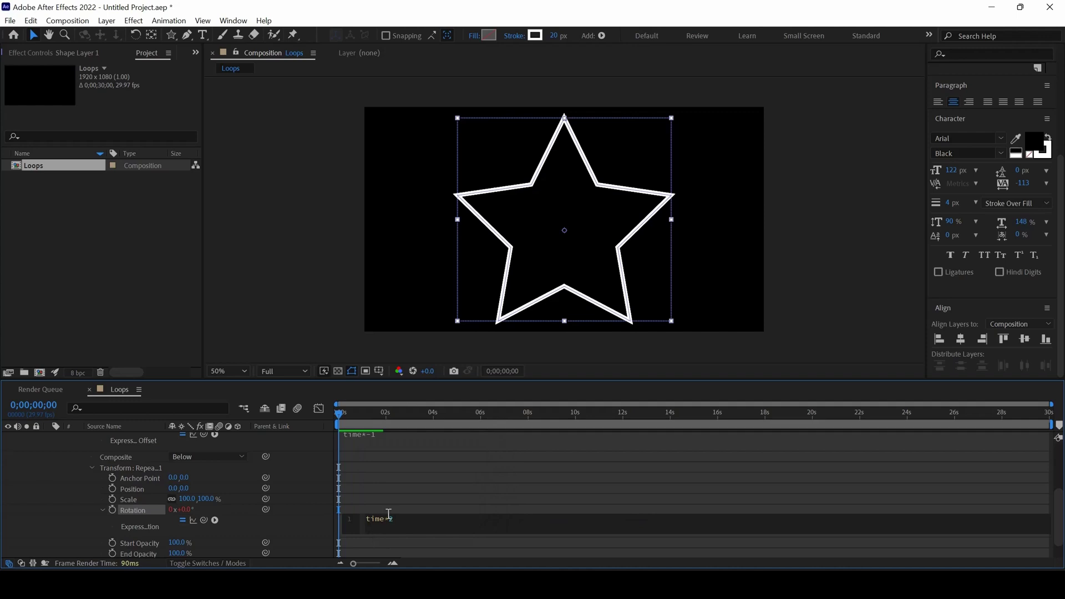
pyautogui.write('2')
pyautogui.click(395, 487)
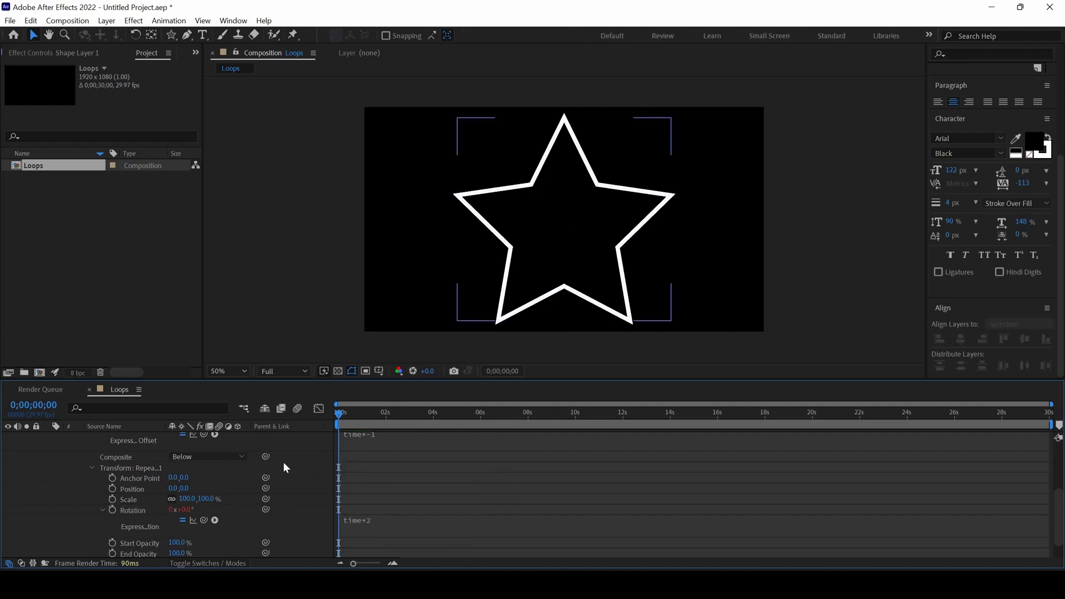
pyautogui.scroll(3, 354, 462)
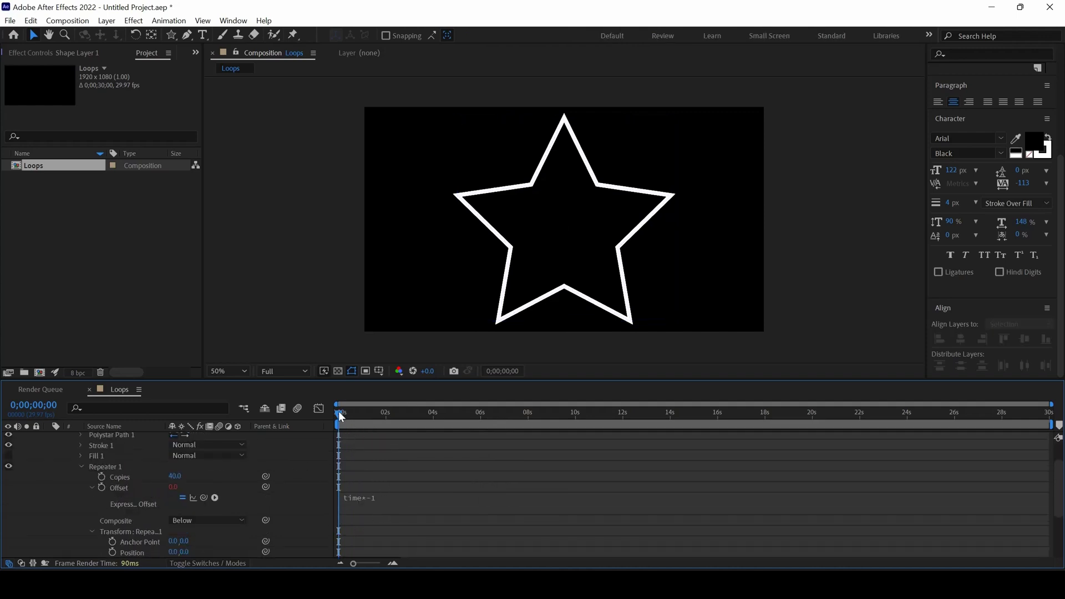
pyautogui.moveTo(339, 414); pyautogui.dragTo(331, 421)
# Step: Set the Repeater Scale to 80% so the star copies nest inward
pyautogui.scroll(-3, 394, 481)
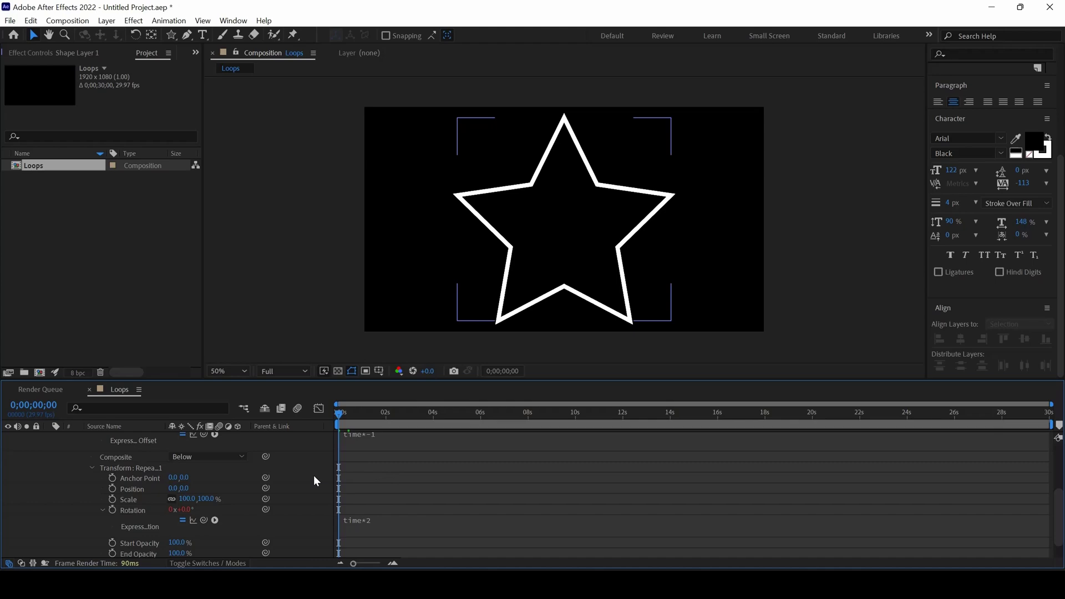
pyautogui.moveTo(203, 503); pyautogui.dragTo(235, 503)
pyautogui.hotkey('ctrl', 'z')
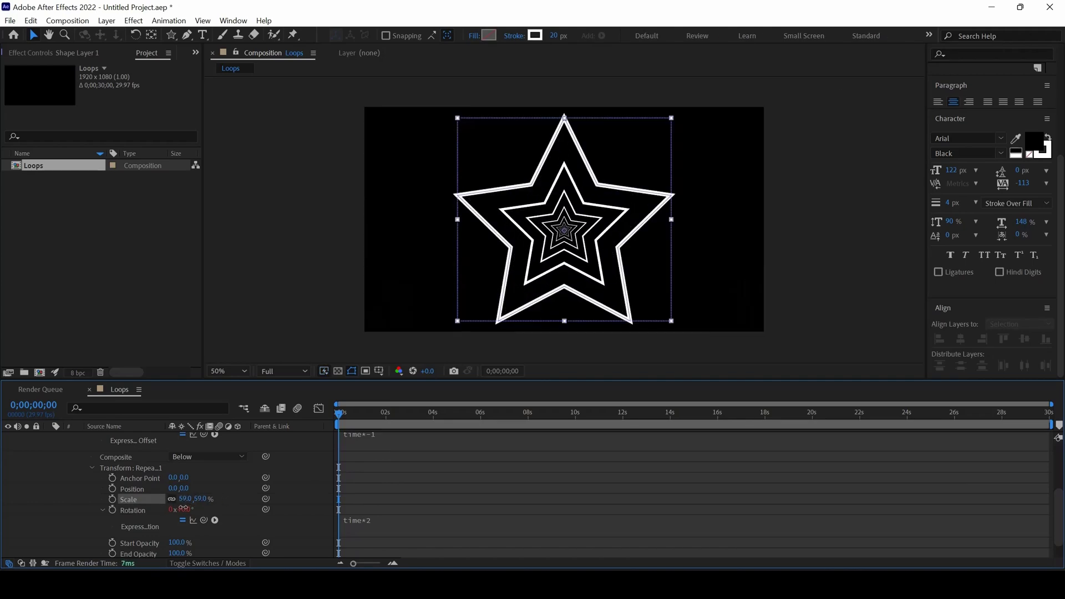
pyautogui.click(354, 457)
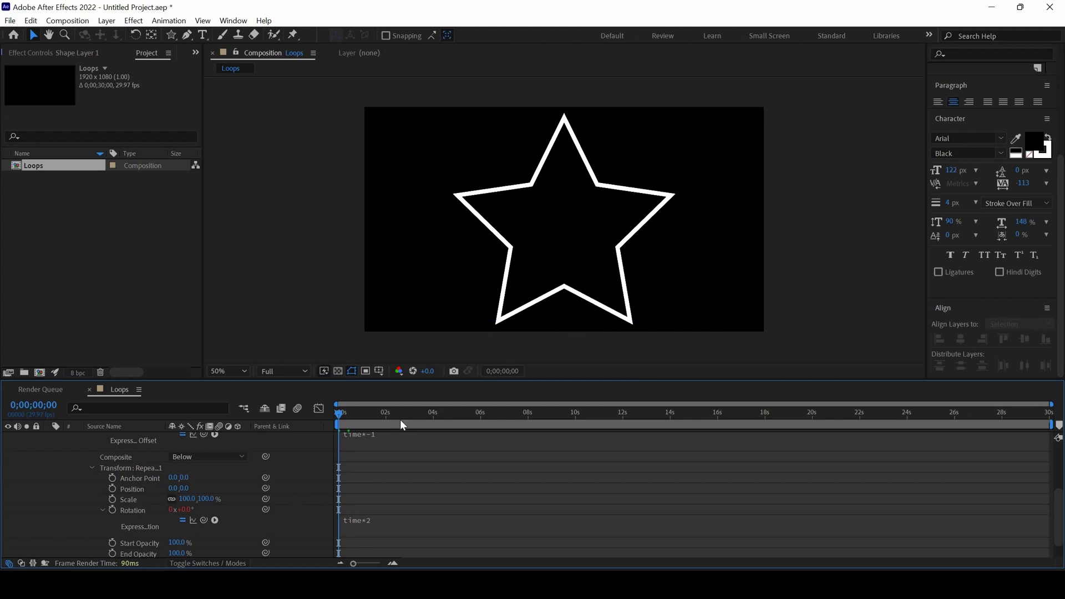
pyautogui.click(206, 500)
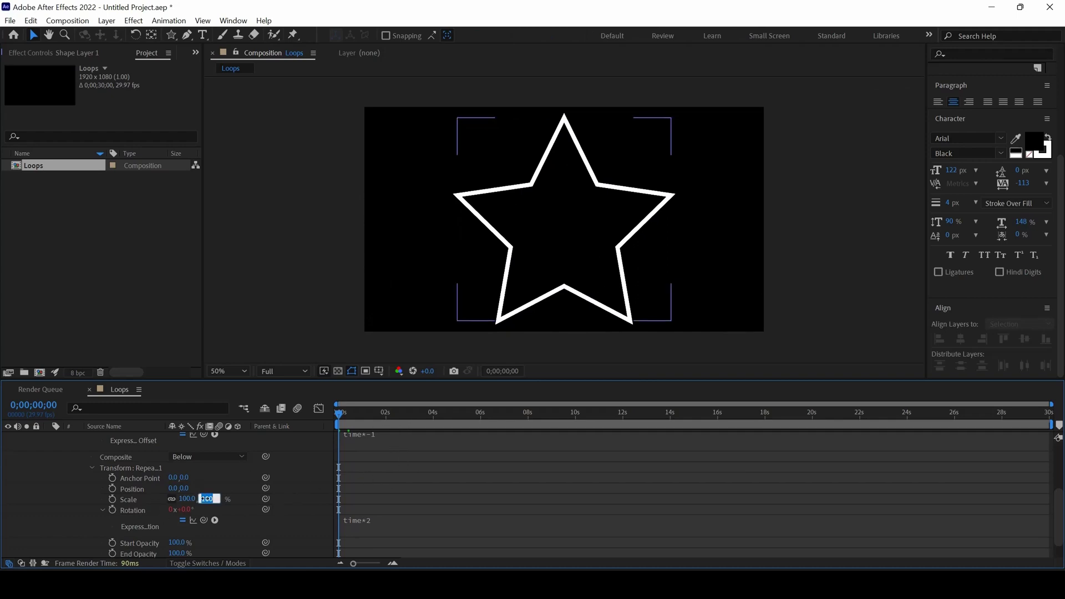
pyautogui.write('80')
pyautogui.press('Return')
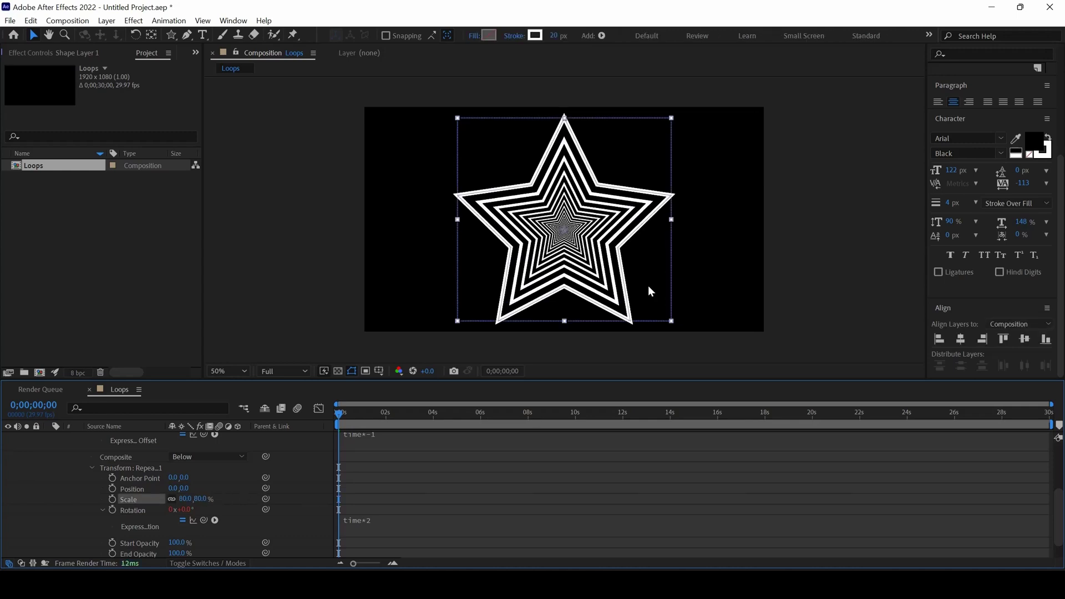
pyautogui.scroll(-1, 240, 478)
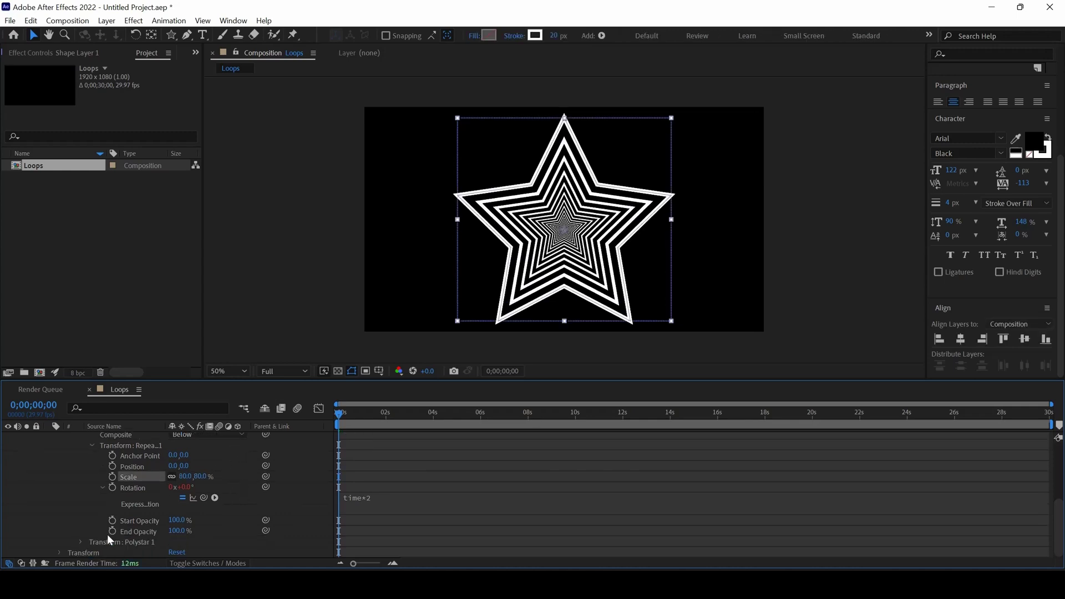
# Step: Scale Polystar 1 up to 419% so the star outlines fill the frame
pyautogui.click(81, 542)
pyautogui.scroll(-3, 202, 528)
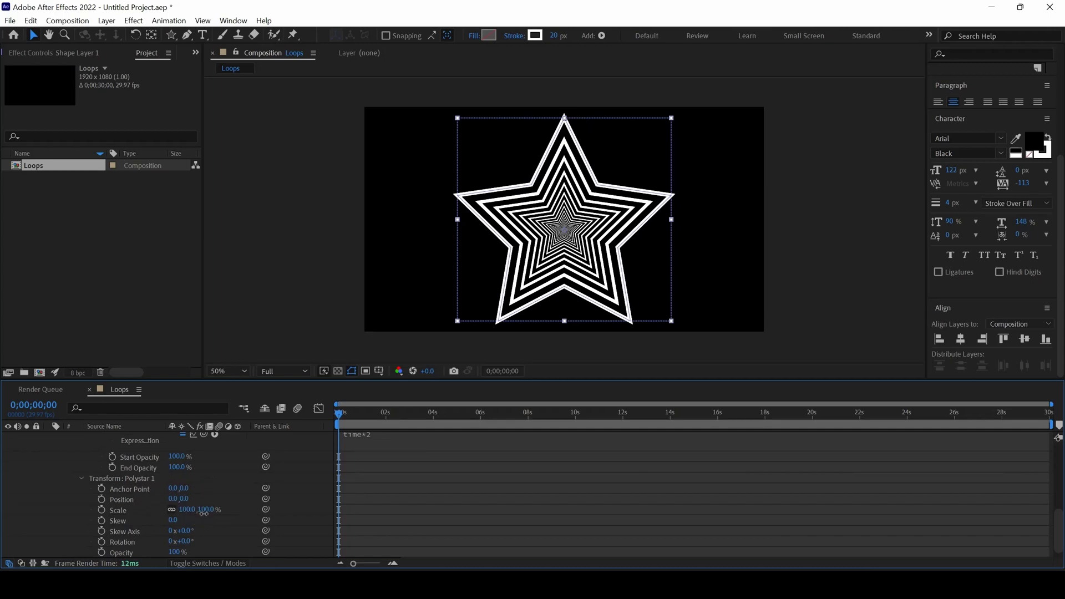
pyautogui.moveTo(203, 510); pyautogui.dragTo(448, 560)
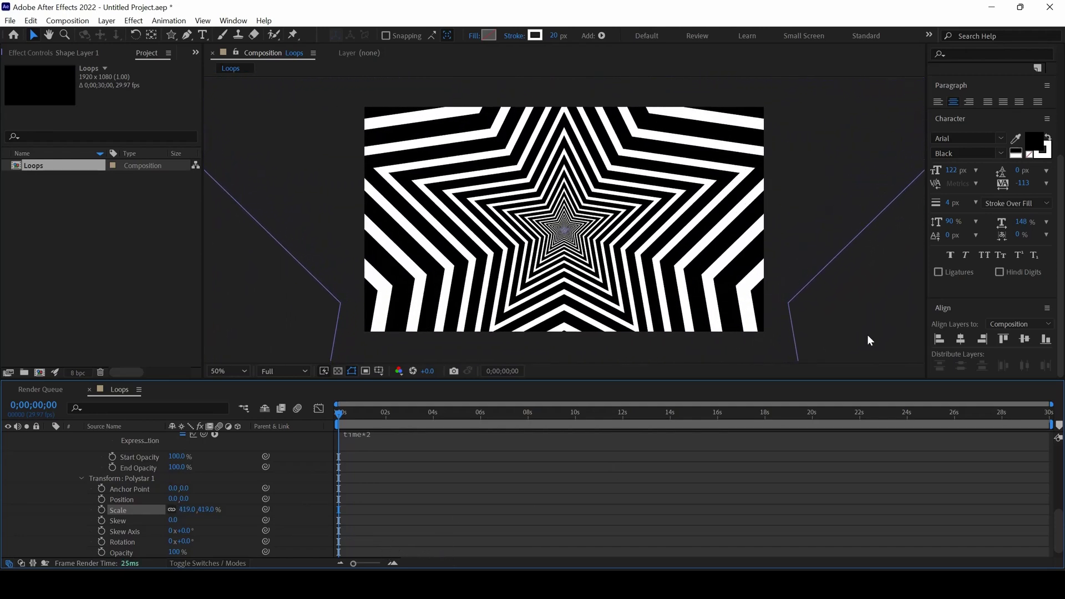
# Step: Play a preview of Loops at 100% magnification and jump to about 6 seconds
pyautogui.press('space')
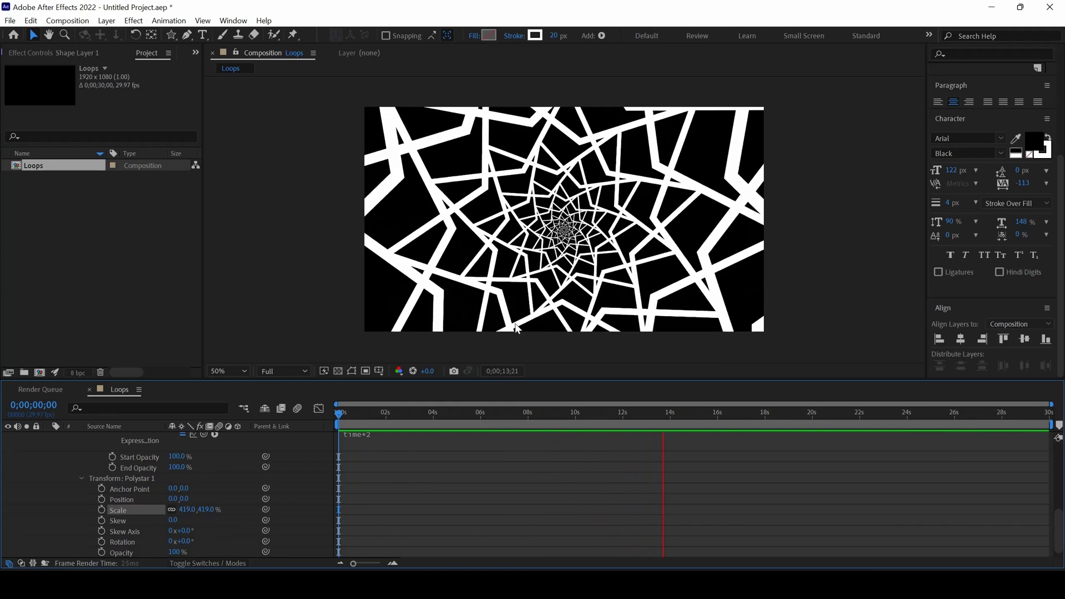
pyautogui.scroll(2, 567, 217)
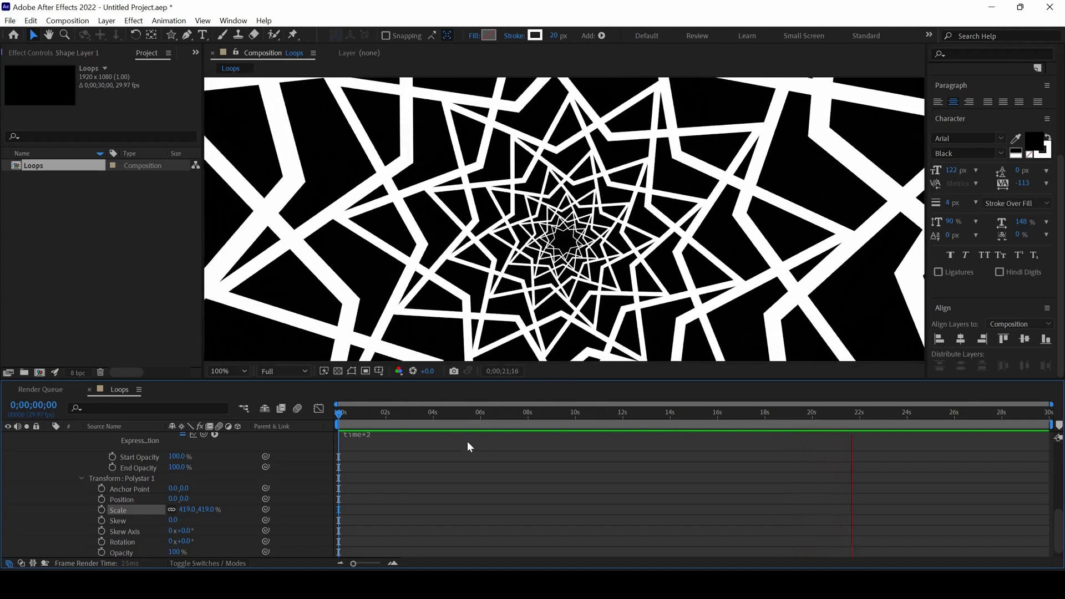
pyautogui.click(485, 423)
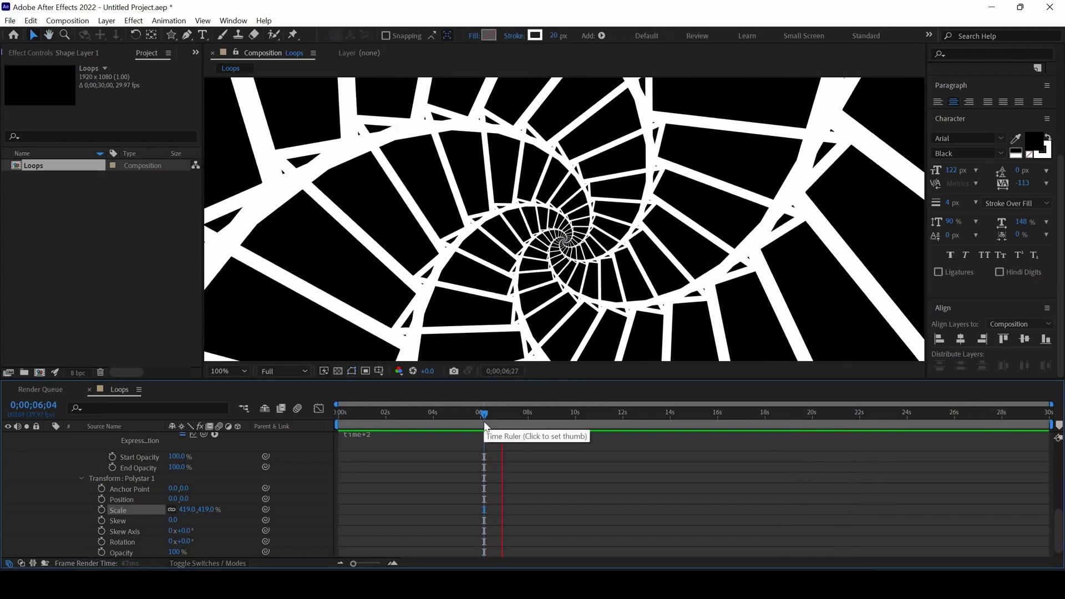